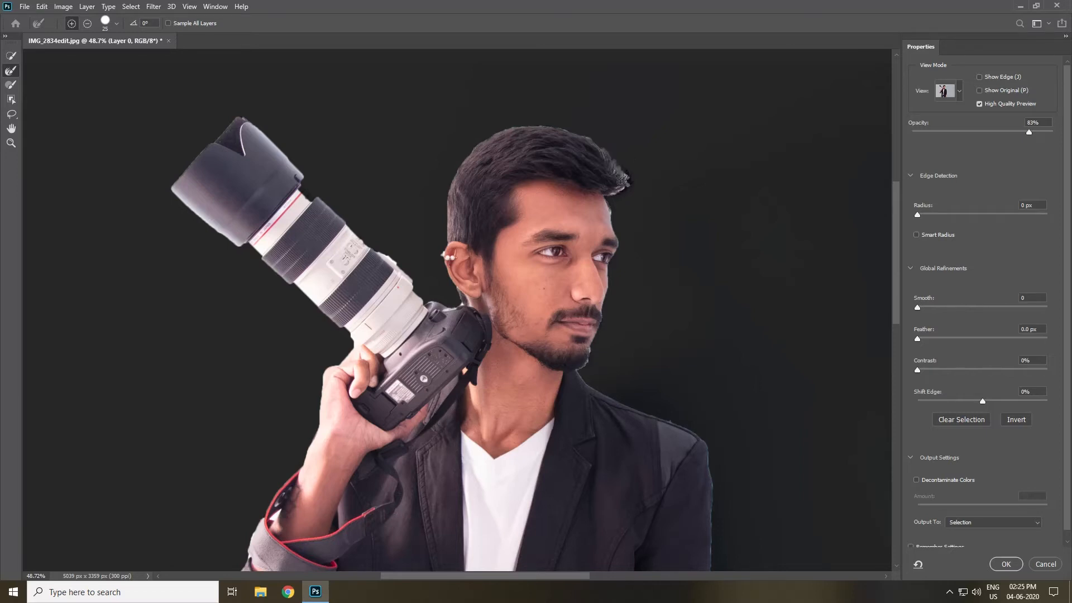
Preview the selection on a black background and examine the cutout edges around the camera, hair and jacket.
key(k)
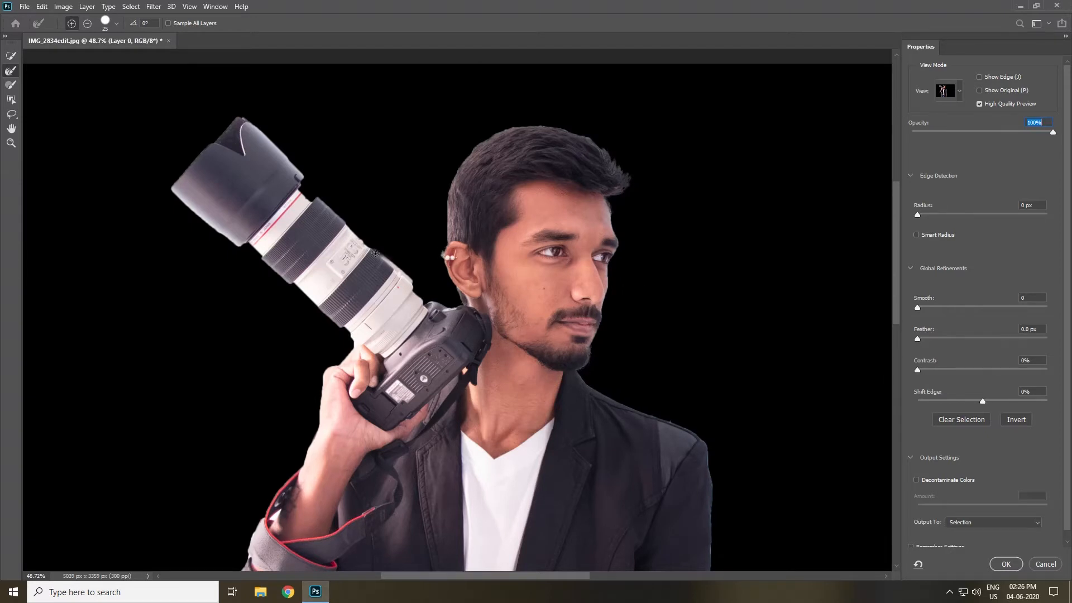
drag(289, 427, 306, 257)
drag(440, 491, 487, 568)
drag(527, 353, 471, 412)
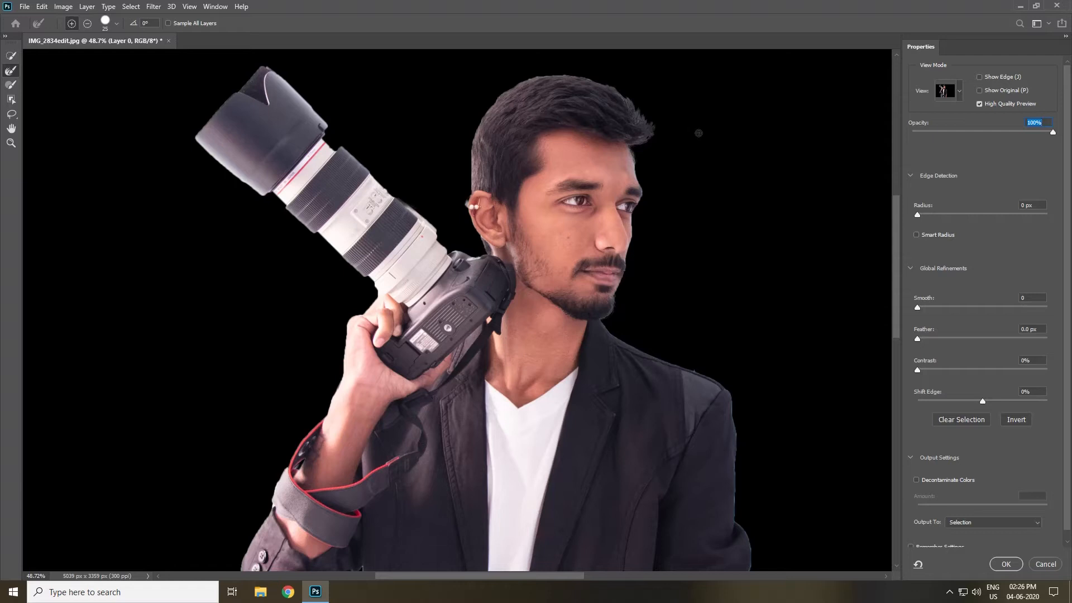
Refine the selection with a 2 px radius and a Smooth value of 12, adjust its contrast and edge shift, and apply it.
drag(917, 214, 931, 213)
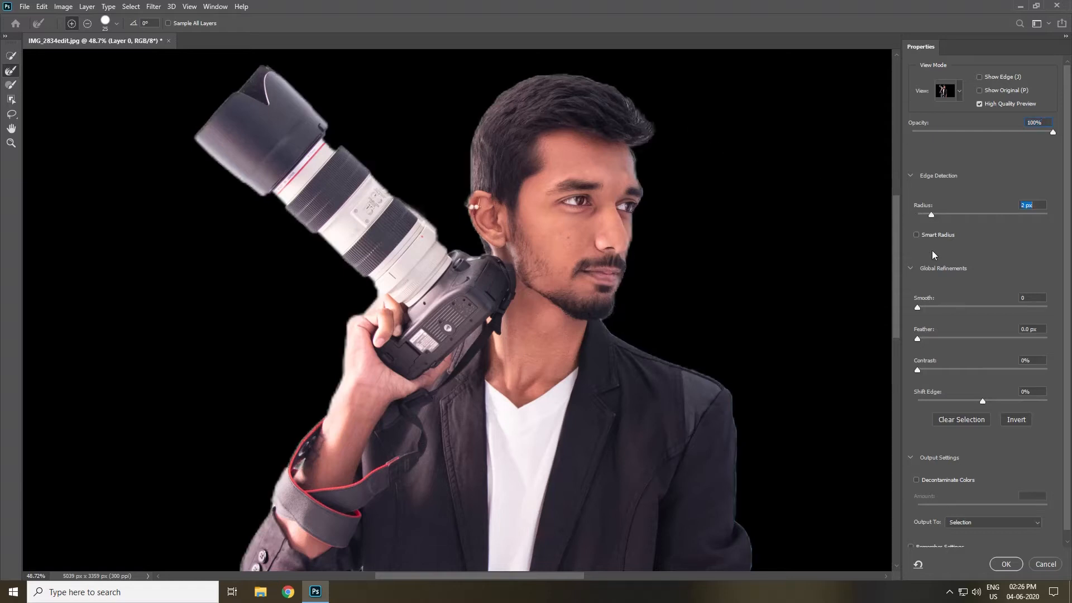
click(932, 307)
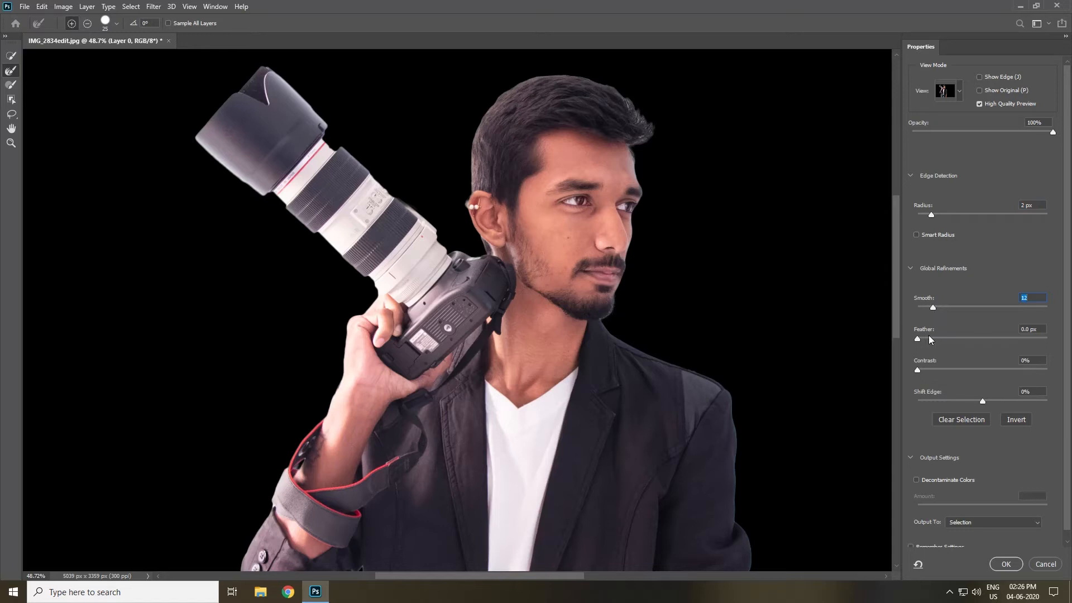
click(924, 369)
click(976, 402)
scroll(994, 469, down, 1)
click(1003, 564)
Mask the photo layer with the refined selection and duplicate the masked layer.
key(ctrl+0)
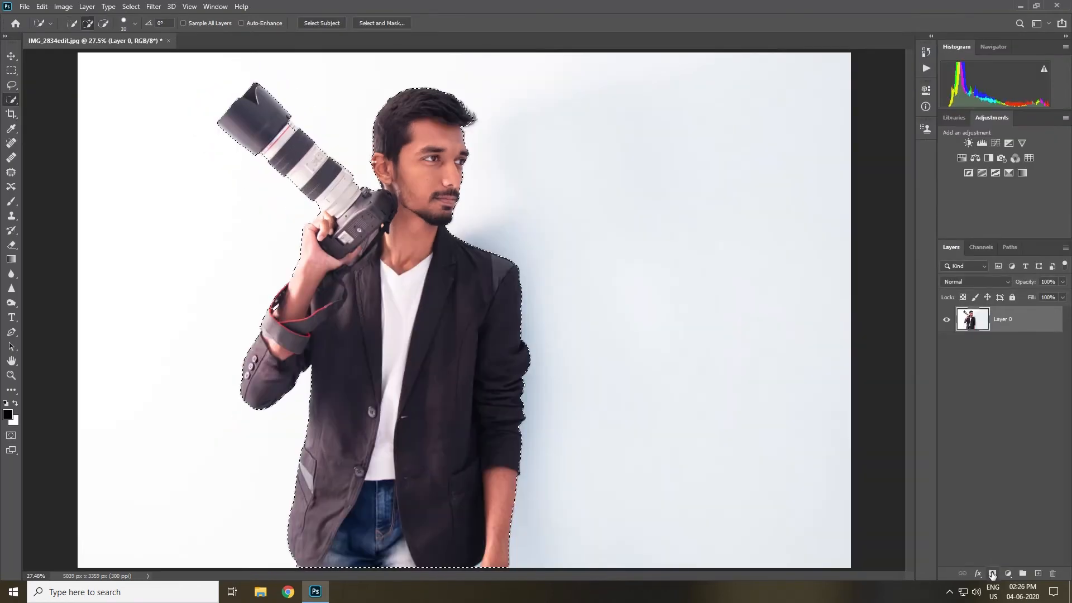
click(991, 574)
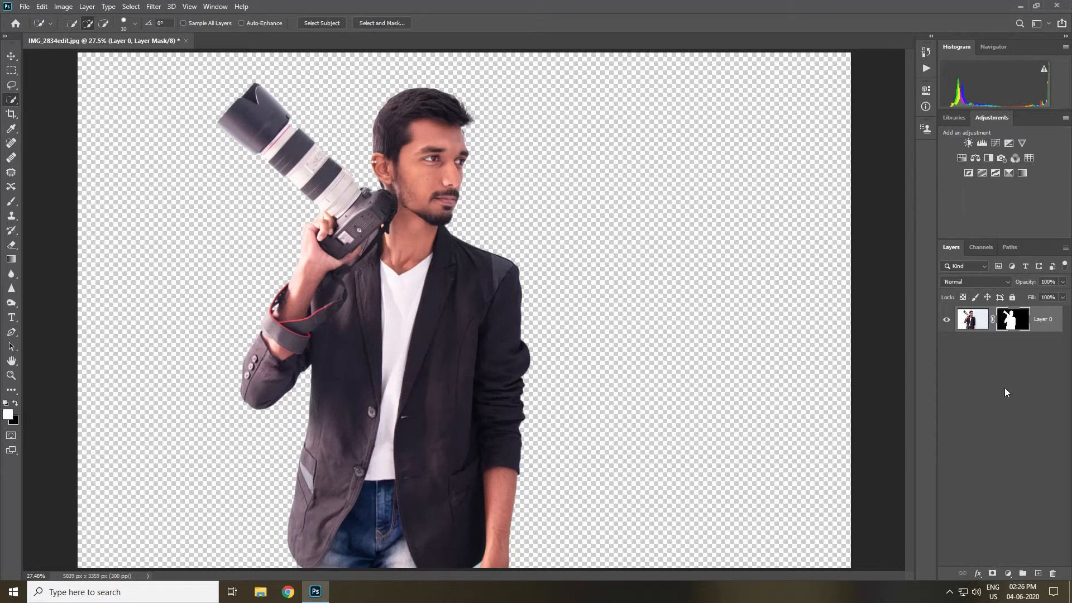
key(ctrl+j)
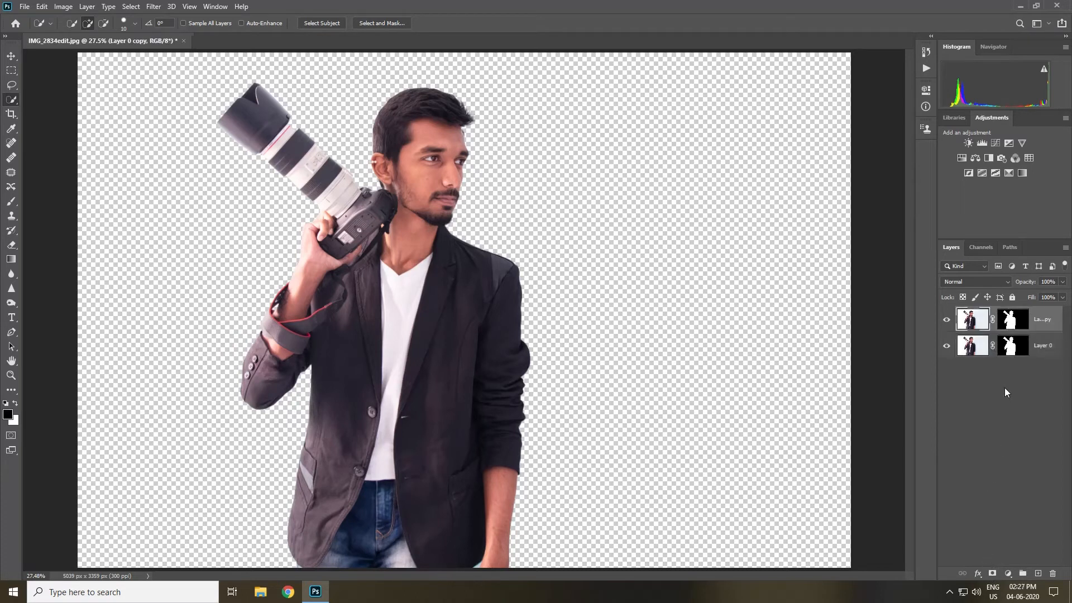
Rename the upper layer Back up and the lower layer Main Photo.
double_click(1045, 320)
text(Back up)
key(Return)
double_click(1042, 346)
text(Main Photo)
key(Return)
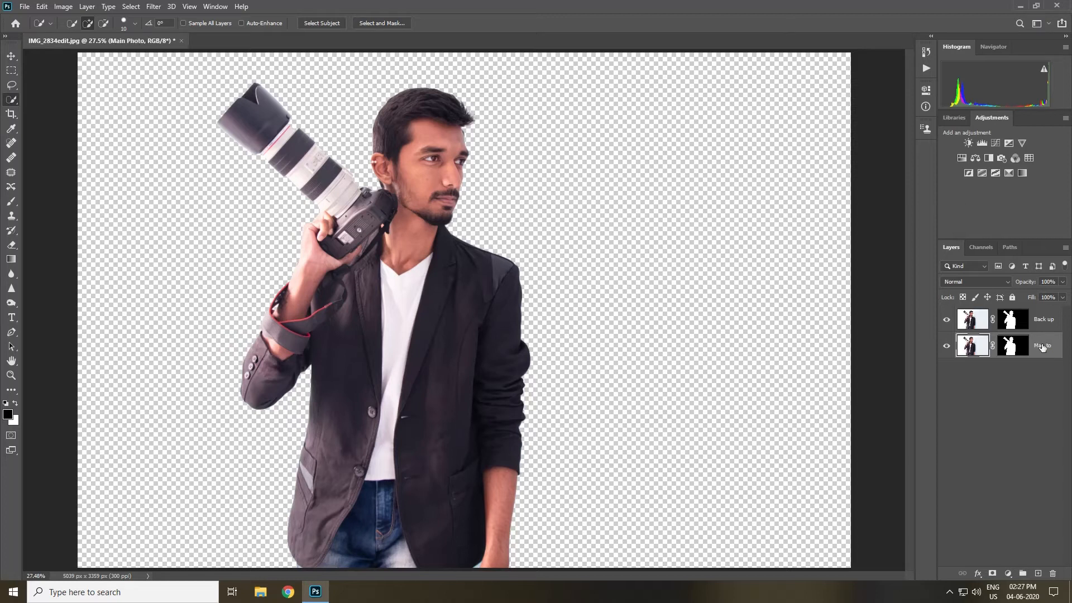
Hide the Back up layer and make Main Photo the active layer.
click(990, 370)
click(945, 321)
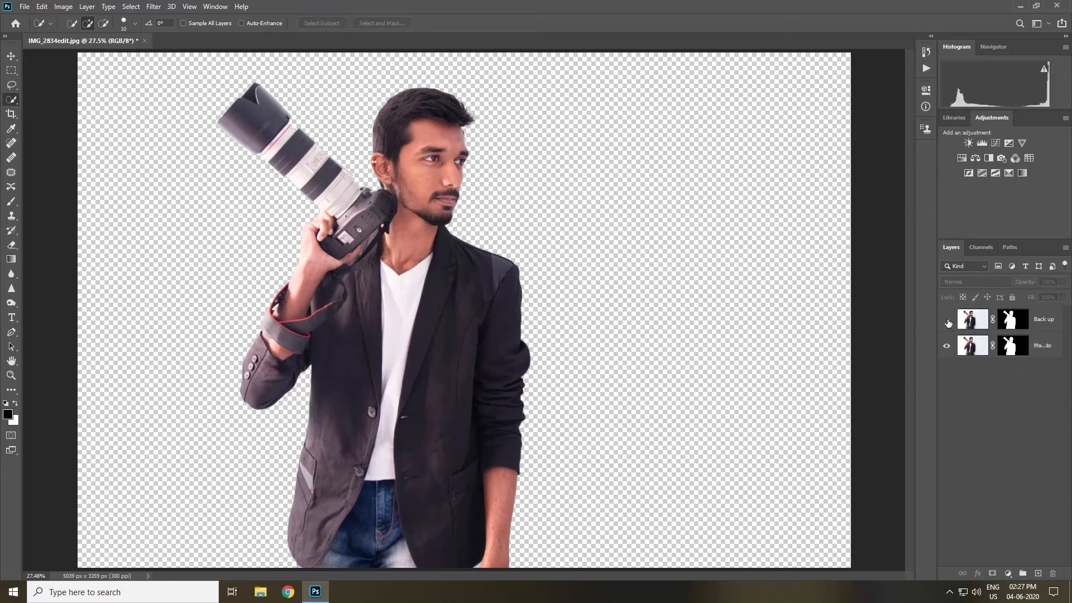
click(962, 346)
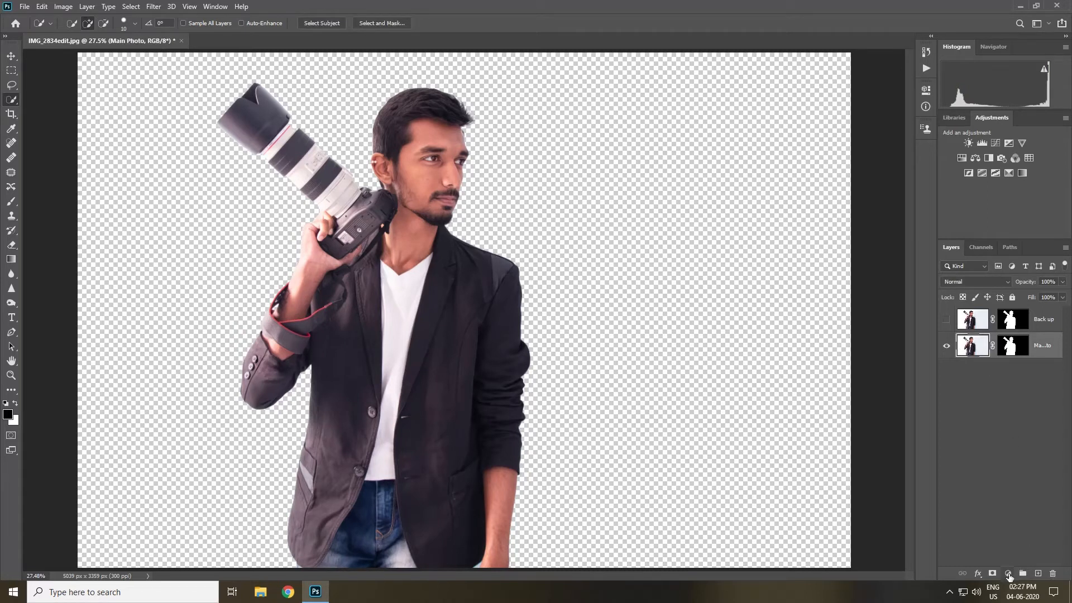
Add a solid black (000000) fill layer and reorder the stack with Main Photo above it and Back up beneath it.
click(1008, 574)
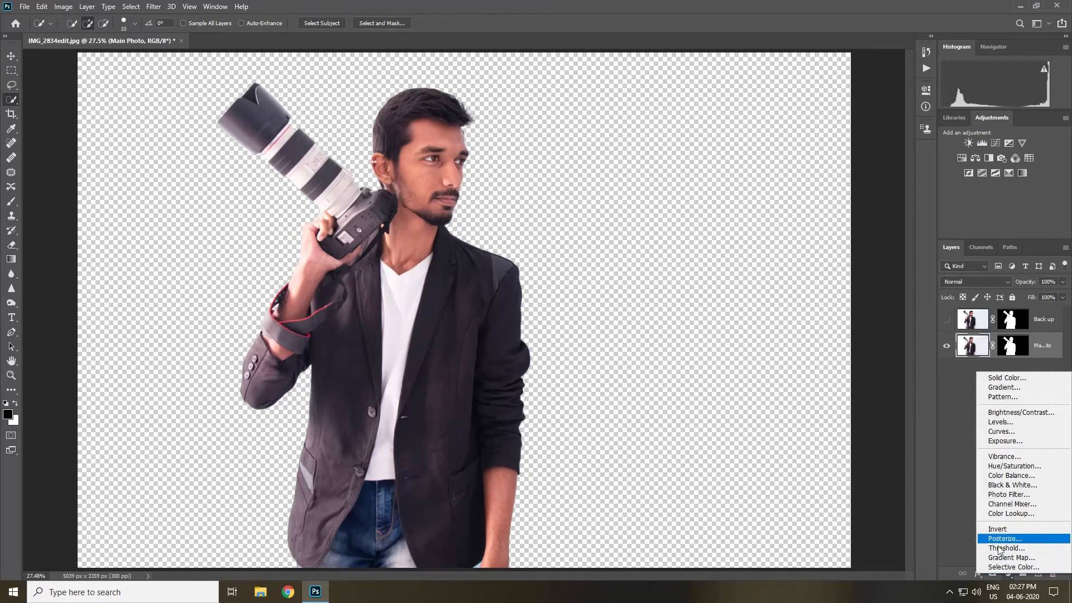
click(996, 379)
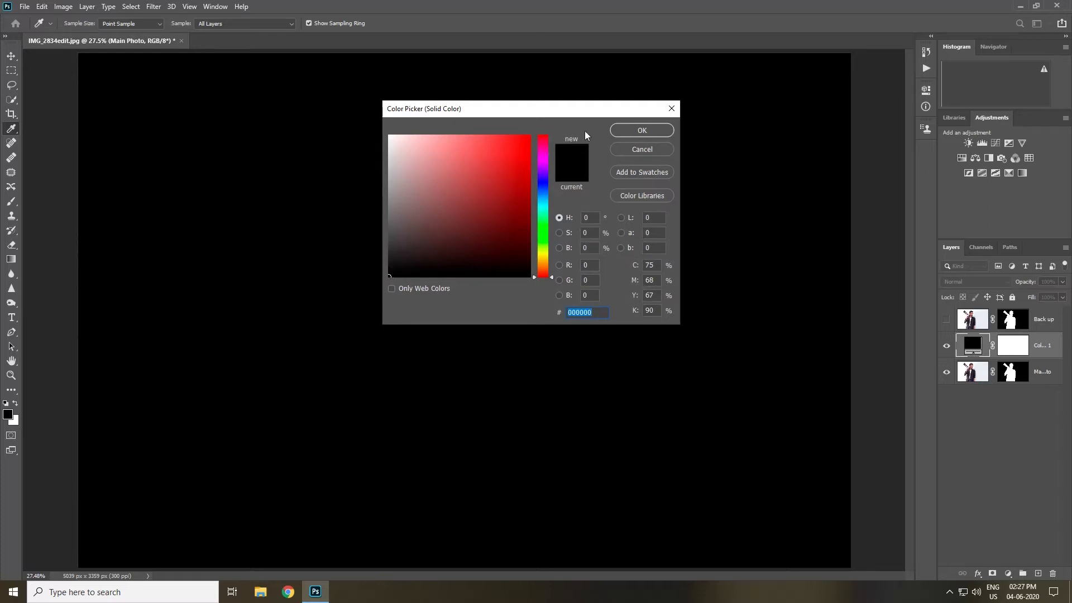
click(641, 132)
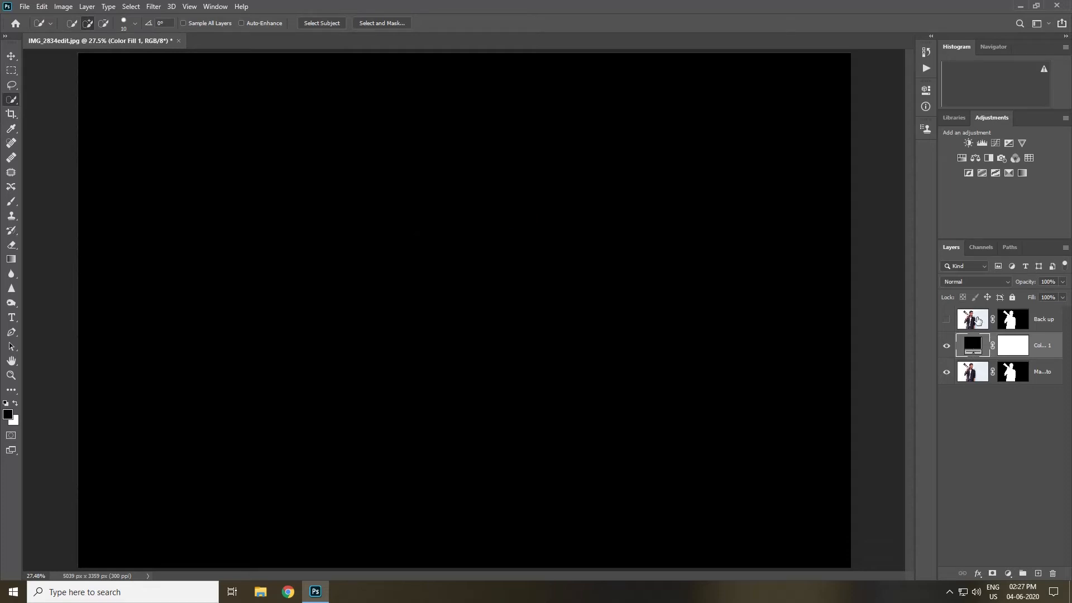
drag(976, 321, 972, 388)
drag(970, 350, 971, 308)
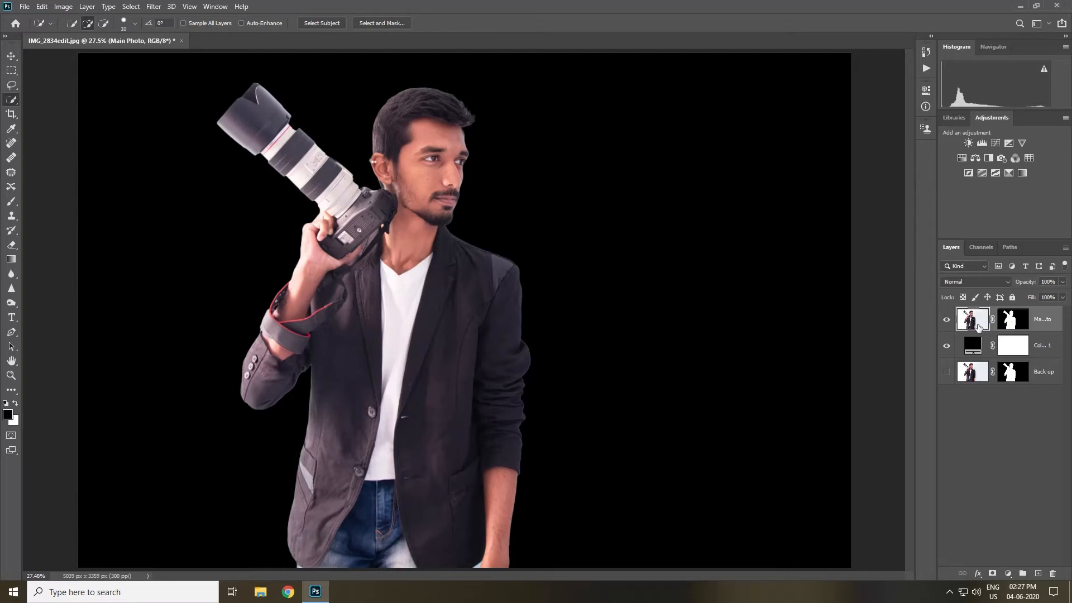
Create a new layer above Main Photo and name it Line Art.
click(1039, 573)
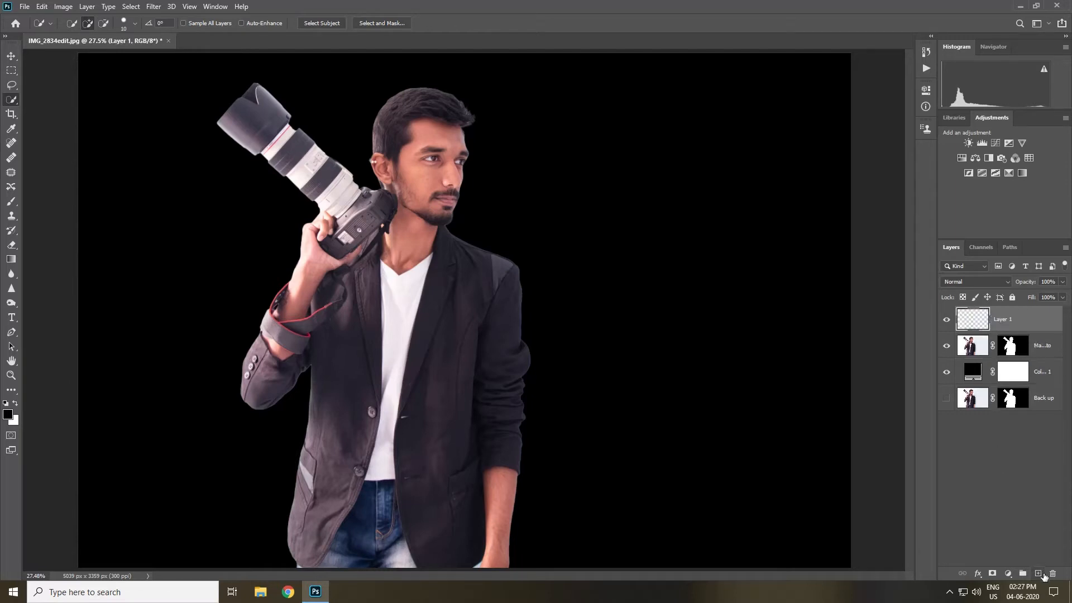
double_click(1003, 318)
text(Line Art)
key(Return)
Prepare the Brush tool for line drawing with white as the foreground colour and a harder brush edge.
click(12, 202)
click(16, 402)
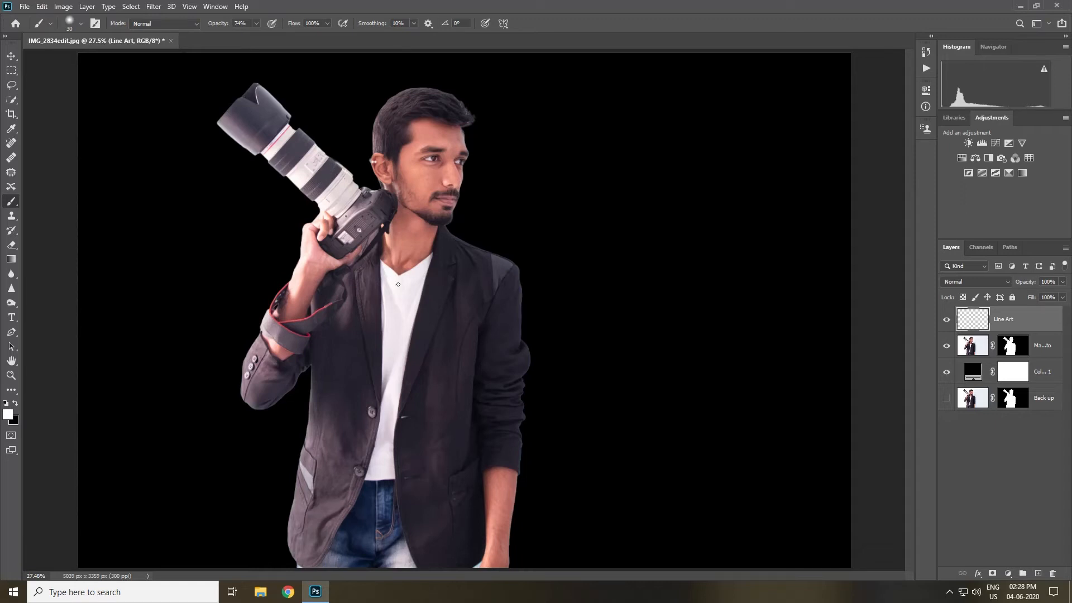
click(80, 25)
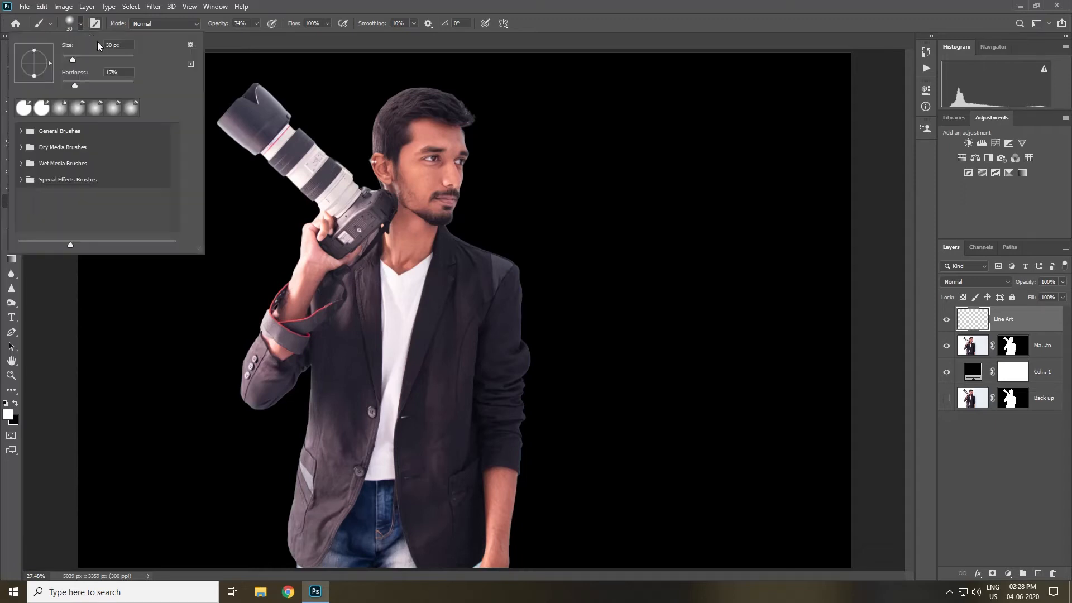
click(109, 81)
drag(112, 83, 115, 83)
key(Return)
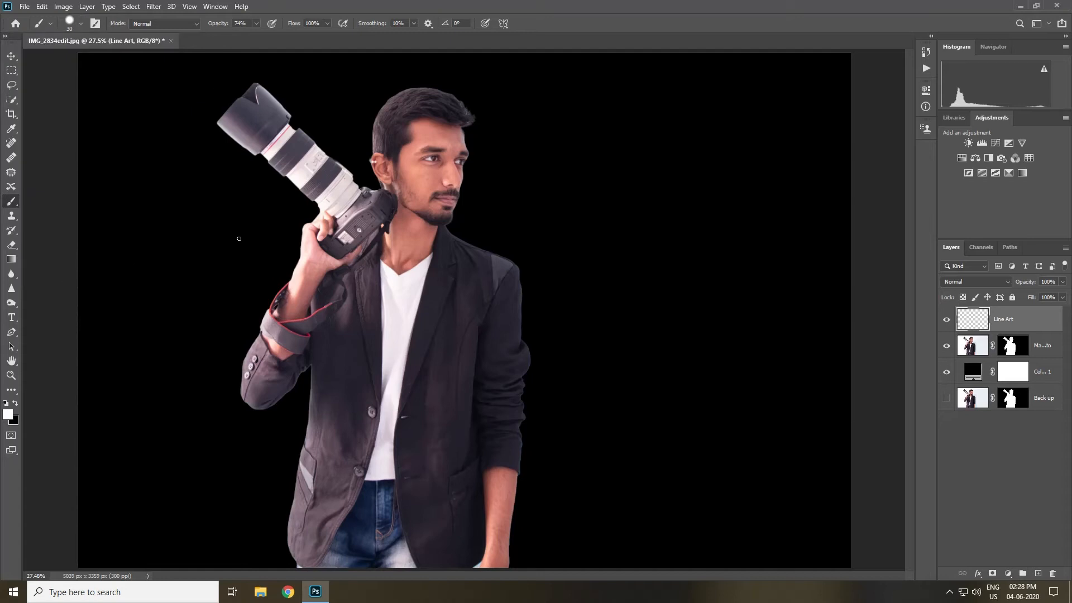
Reduce the brush size to 20 px, undo the test stroke at the cuff, and set the brush opacity to 100%.
scroll(294, 291, up, 8)
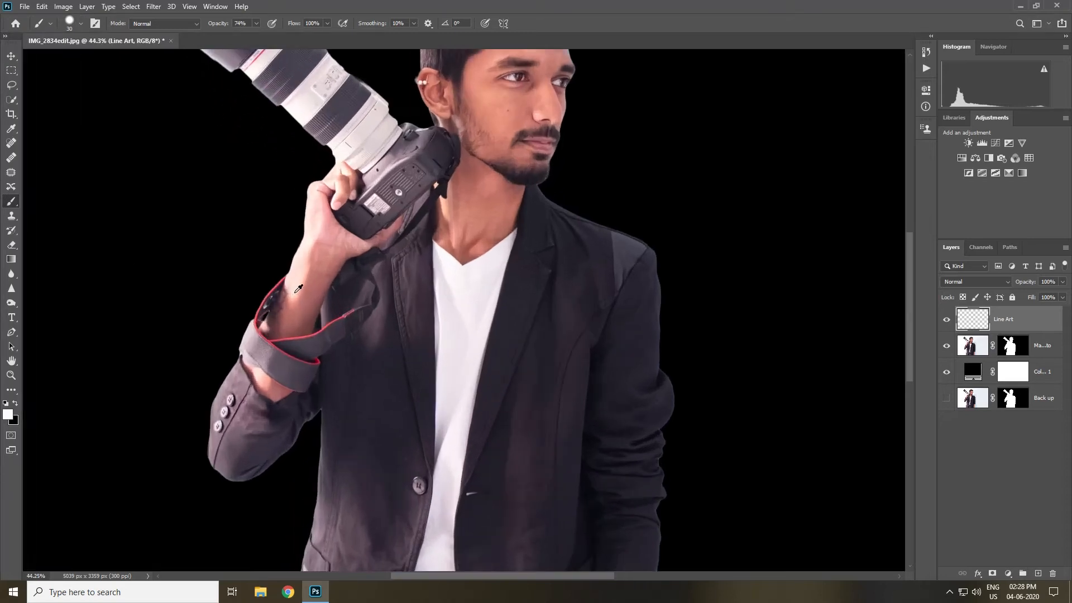
drag(287, 306, 271, 174)
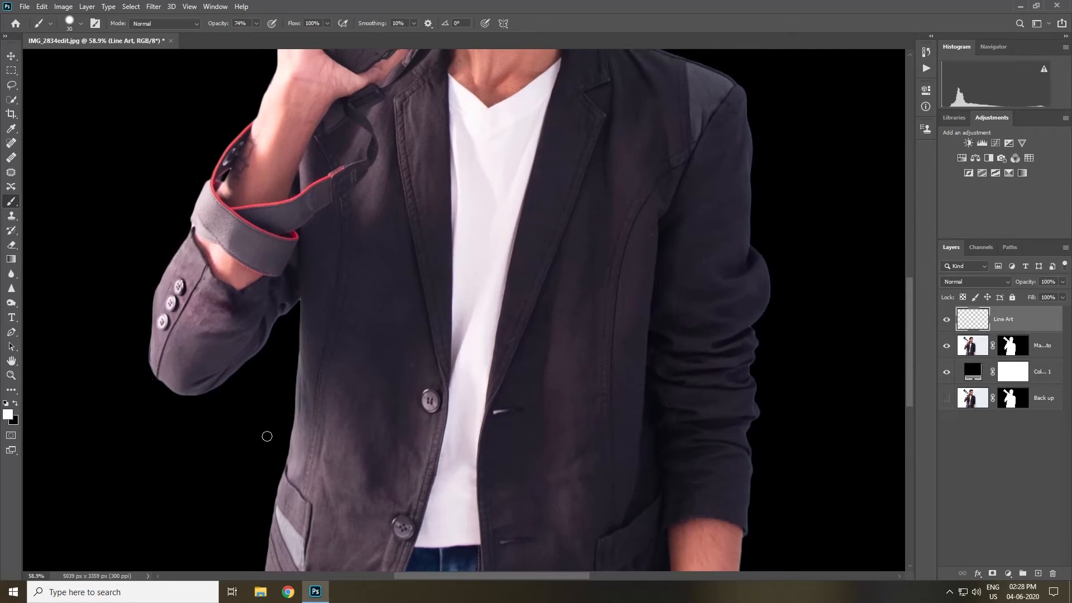
key(bracketleft)
key(bracketleft)
key(bracketleft)
drag(189, 230, 186, 237)
key(ctrl+z)
drag(218, 23, 259, 29)
Trace white outlines along the raised arm's sleeve and the adjoining jacket side, hem and front edge.
mouse_move(190, 229)
mouse_down()
mouse_move(158, 285)
mouse_move(148, 349)
mouse_move(299, 299)
mouse_move(266, 552)
mouse_up()
mouse_move(266, 551)
mouse_down()
mouse_move(295, 317)
mouse_move(385, 425)
mouse_move(479, 126)
mouse_move(458, 428)
mouse_up()
drag(457, 428, 450, 78)
drag(199, 296, 246, 416)
Trace white outlines along the jacket's other front edge, shoulder and the lowered arm's sleeve, down to the hem.
drag(596, 53, 441, 165)
mouse_move(441, 164)
mouse_down()
mouse_move(580, 251)
mouse_move(624, 443)
mouse_move(614, 549)
mouse_up()
mouse_move(614, 550)
mouse_down()
mouse_move(565, 185)
mouse_move(483, 340)
mouse_move(455, 245)
mouse_move(547, 529)
mouse_up()
drag(472, 81, 408, 327)
drag(458, 186, 426, 333)
mouse_move(416, 252)
mouse_down()
mouse_move(437, 376)
mouse_move(466, 444)
mouse_up()
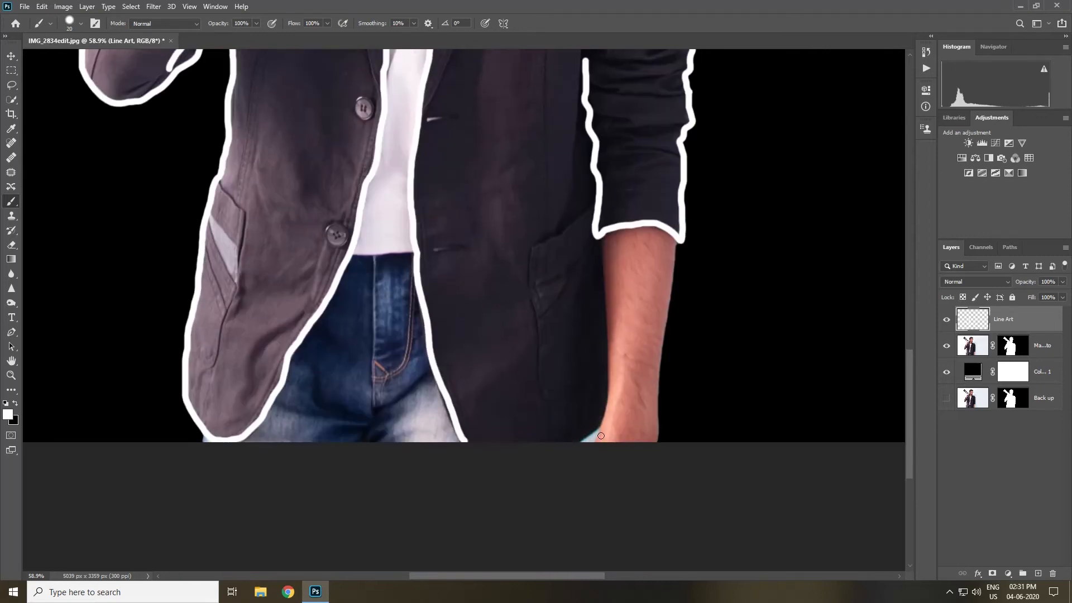
drag(599, 425, 586, 439)
Outline the collar and both jacket lapels in white with the brush reduced to 15 px.
drag(519, 216, 522, 301)
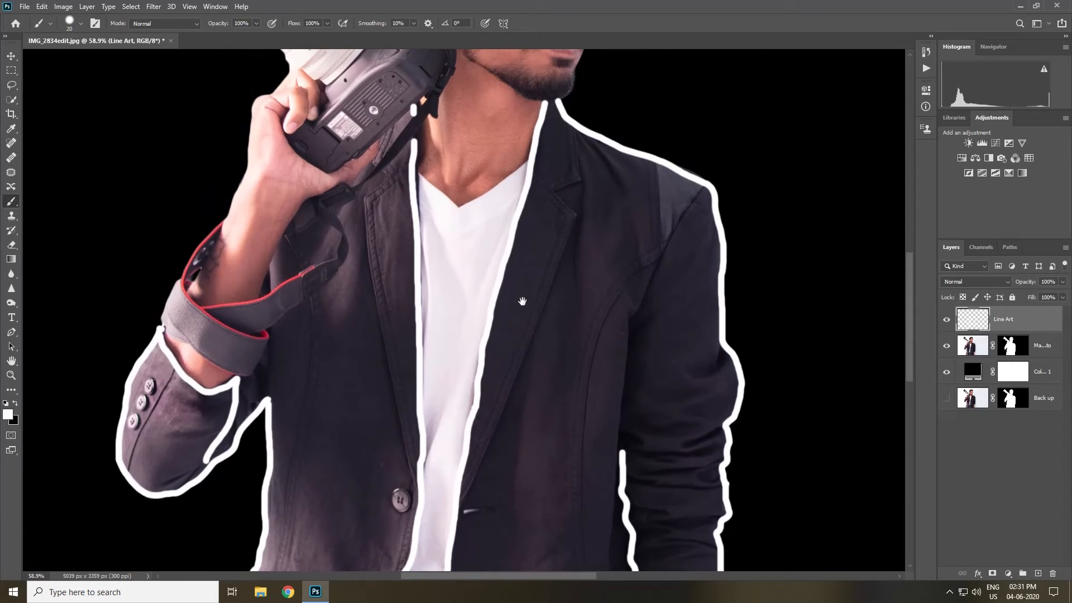
key(bracketleft)
drag(385, 170, 390, 131)
mouse_move(367, 200)
mouse_down()
mouse_move(394, 177)
mouse_move(369, 217)
mouse_move(400, 403)
mouse_up()
mouse_move(400, 403)
mouse_down()
mouse_move(401, 224)
mouse_move(417, 289)
mouse_up()
drag(519, 161, 516, 256)
drag(544, 162, 431, 435)
Outline both lower jacket pockets in white, including their flaps and diagonal detail lines.
mouse_move(495, 223)
mouse_down()
mouse_move(477, 273)
mouse_move(424, 33)
mouse_up()
drag(558, 270, 508, 357)
drag(535, 168, 519, 433)
drag(223, 503, 406, 245)
mouse_move(394, 254)
mouse_down()
mouse_move(362, 239)
mouse_move(389, 293)
mouse_up()
drag(396, 225, 358, 374)
drag(414, 261, 299, 558)
Draw a double white line along both sides of the T-shirt's V-neck.
drag(462, 205, 521, 167)
drag(461, 227, 524, 191)
drag(418, 171, 461, 203)
drag(419, 198, 459, 224)
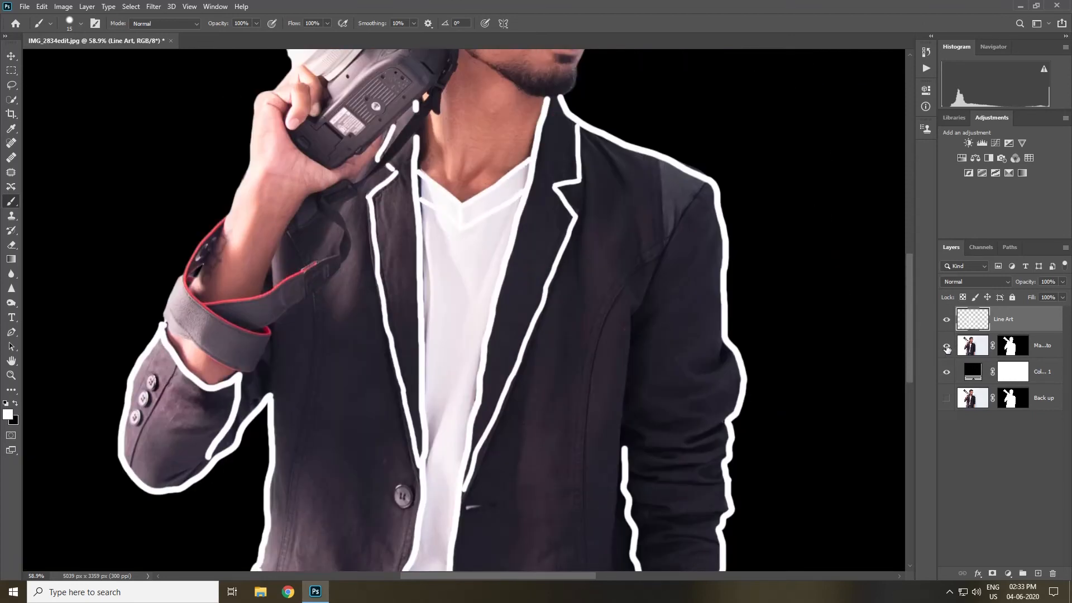
key(ctrl+0)
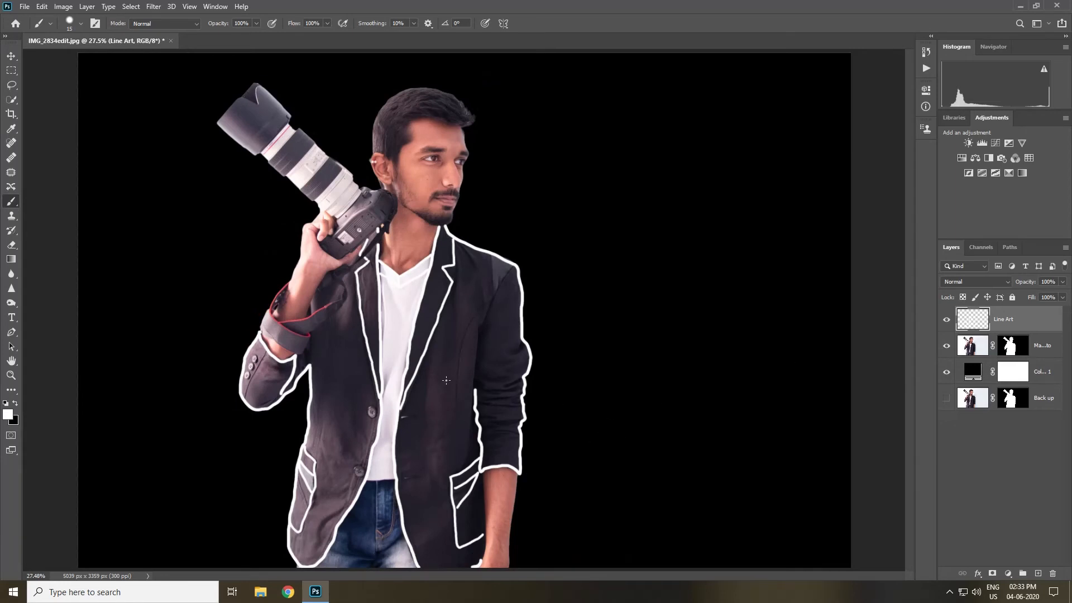
Draw white outlines around the sleeve and front buttons and mark both buttonholes using a 9 px brush.
scroll(439, 377, up, 3)
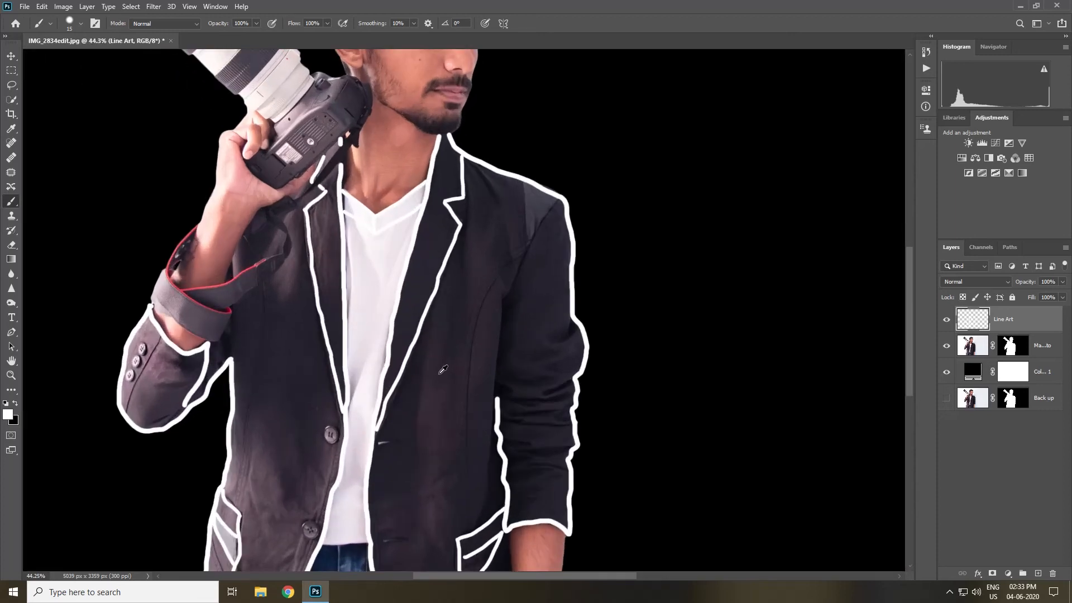
drag(406, 326, 435, 326)
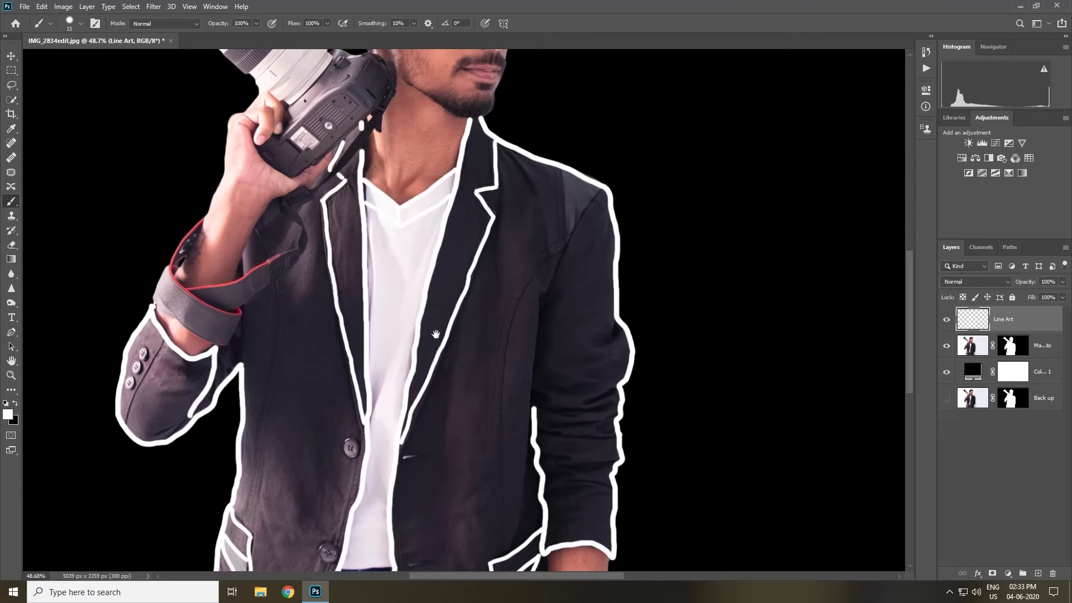
drag(436, 334, 445, 318)
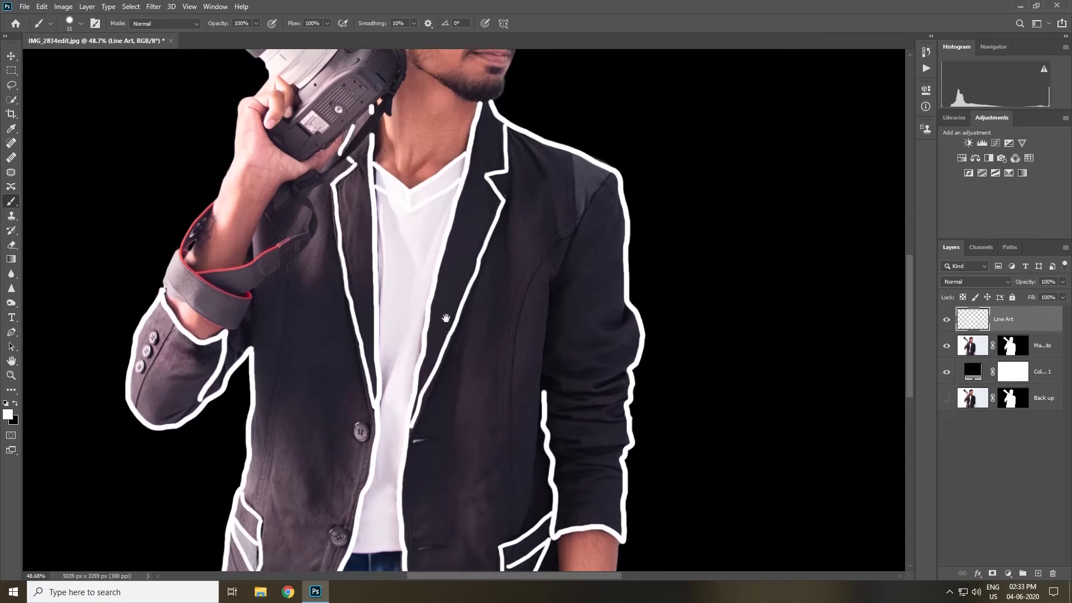
scroll(143, 343, up, 3)
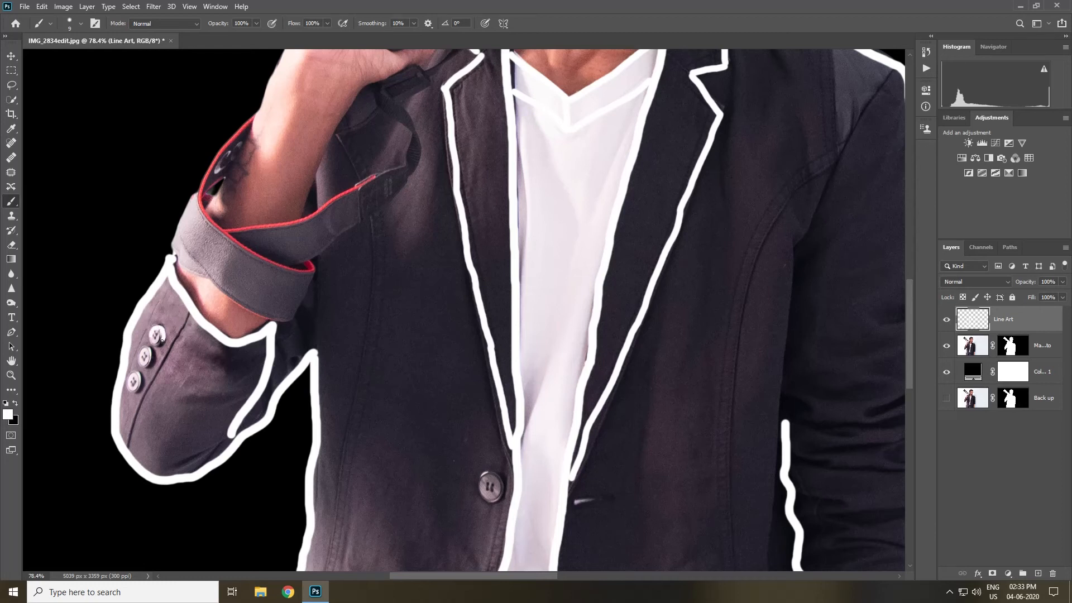
scroll(154, 343, down, 5)
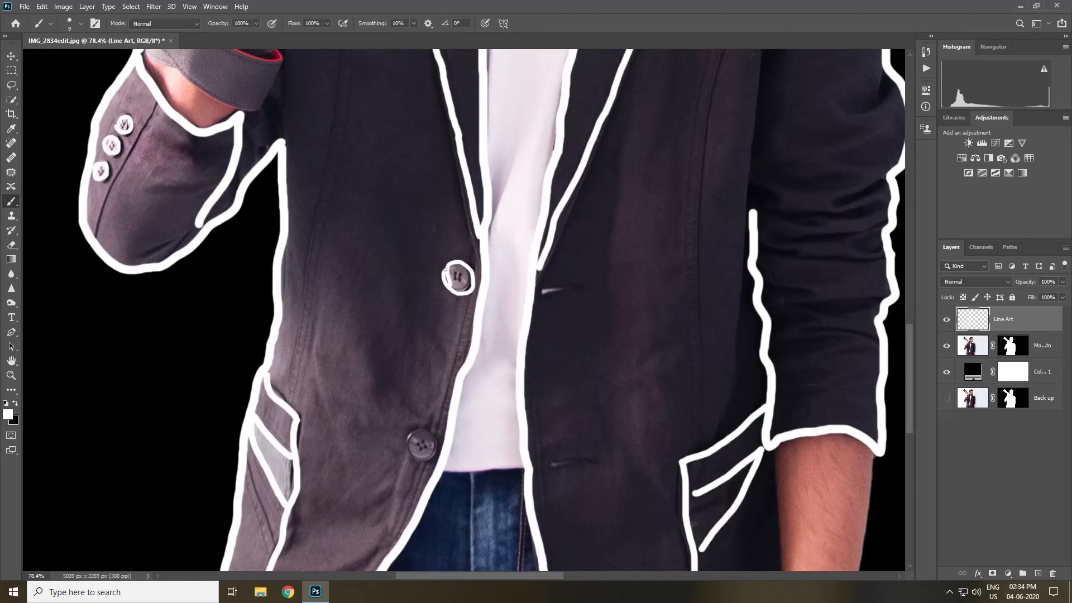
drag(451, 262, 450, 264)
drag(410, 434, 412, 433)
drag(554, 289, 573, 292)
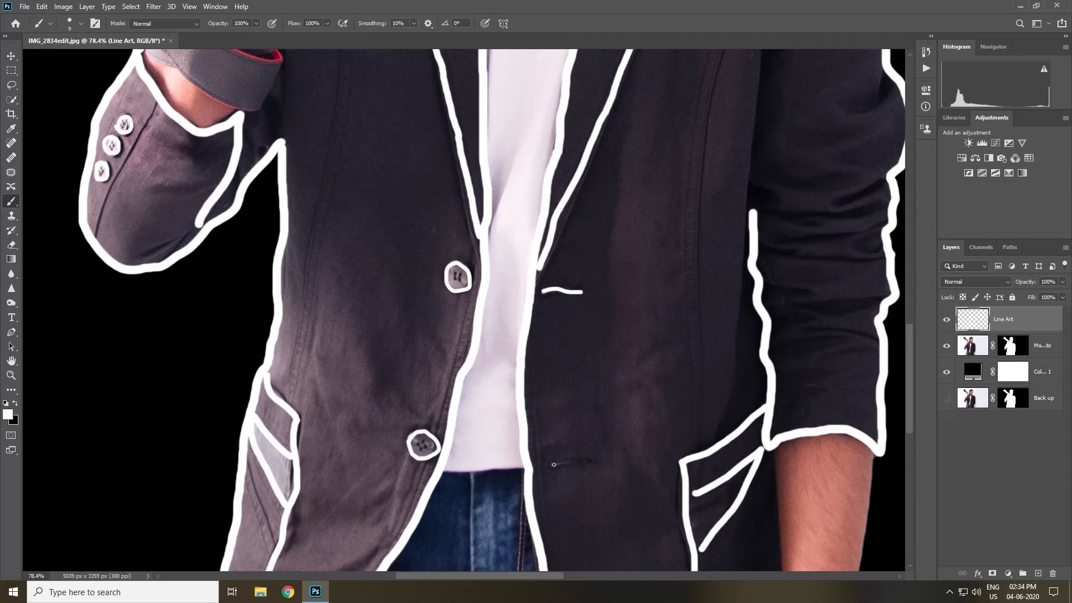
drag(553, 466, 584, 462)
Draw thin white fold lines on the T-shirt and on the jacket front beside the buttons.
drag(628, 233, 586, 321)
drag(609, 184, 629, 239)
scroll(629, 240, down, 3)
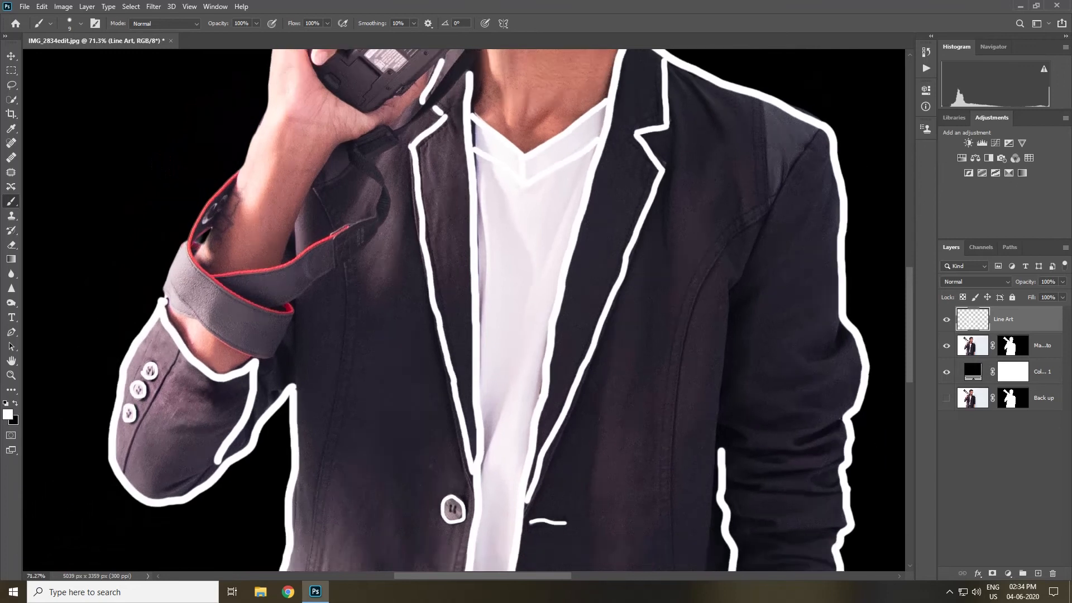
drag(576, 354, 589, 180)
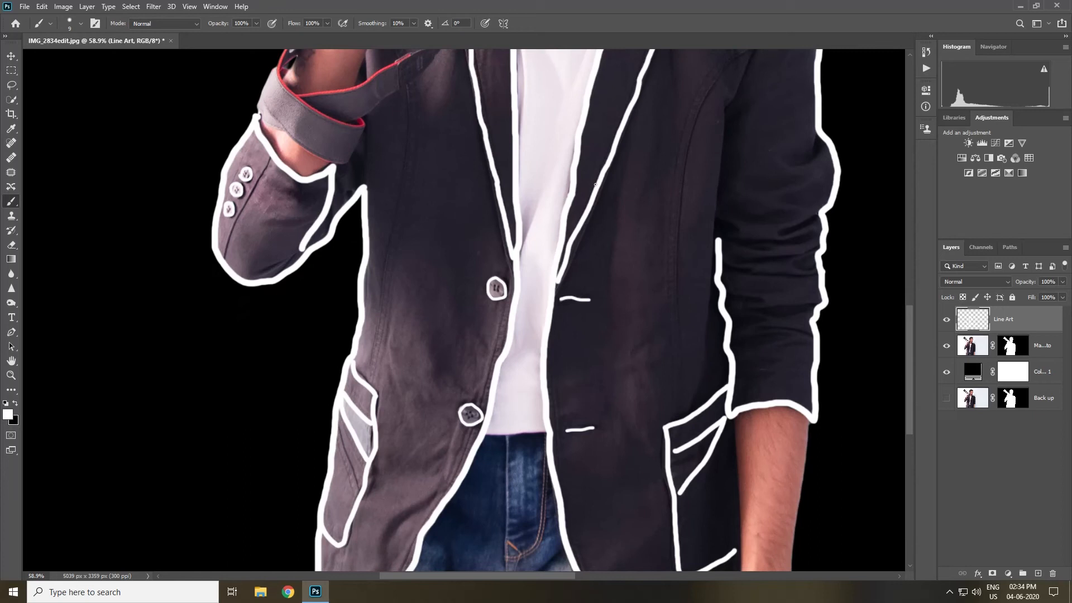
drag(591, 137, 549, 276)
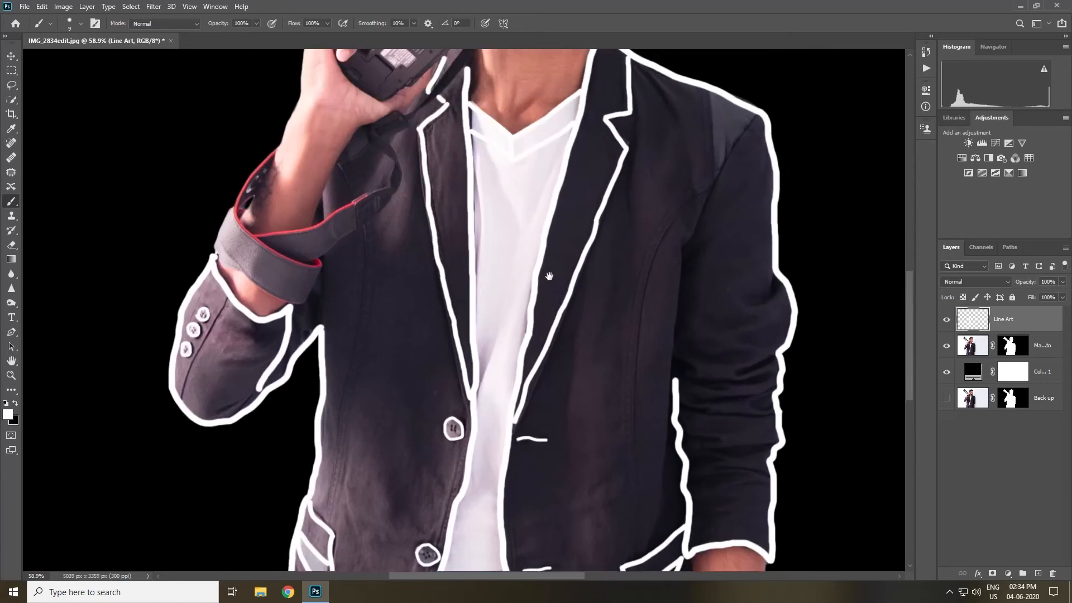
drag(553, 169, 538, 194)
mouse_move(505, 360)
mouse_down()
mouse_move(513, 283)
mouse_move(545, 208)
mouse_move(531, 195)
mouse_up()
drag(437, 244, 473, 322)
drag(433, 330, 455, 365)
Draw thin white crease lines on the jacket front beside the buttonholes and on the lowered arm's sleeve.
drag(613, 227, 614, 310)
drag(757, 234, 802, 235)
drag(751, 329, 796, 324)
drag(814, 133, 793, 163)
drag(726, 168, 714, 265)
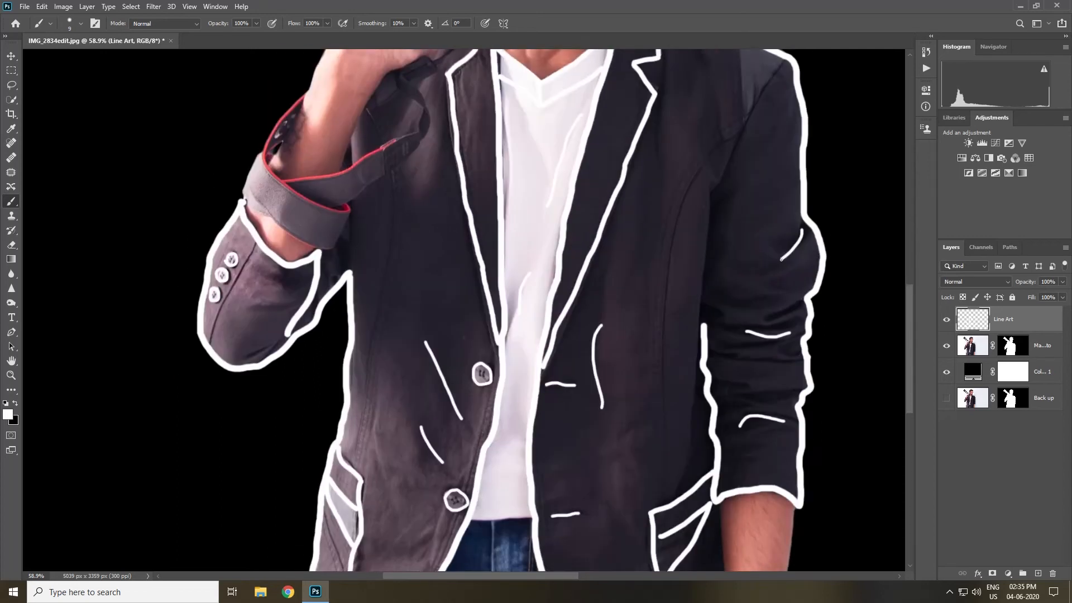
drag(634, 210, 710, 79)
key(ctrl+0)
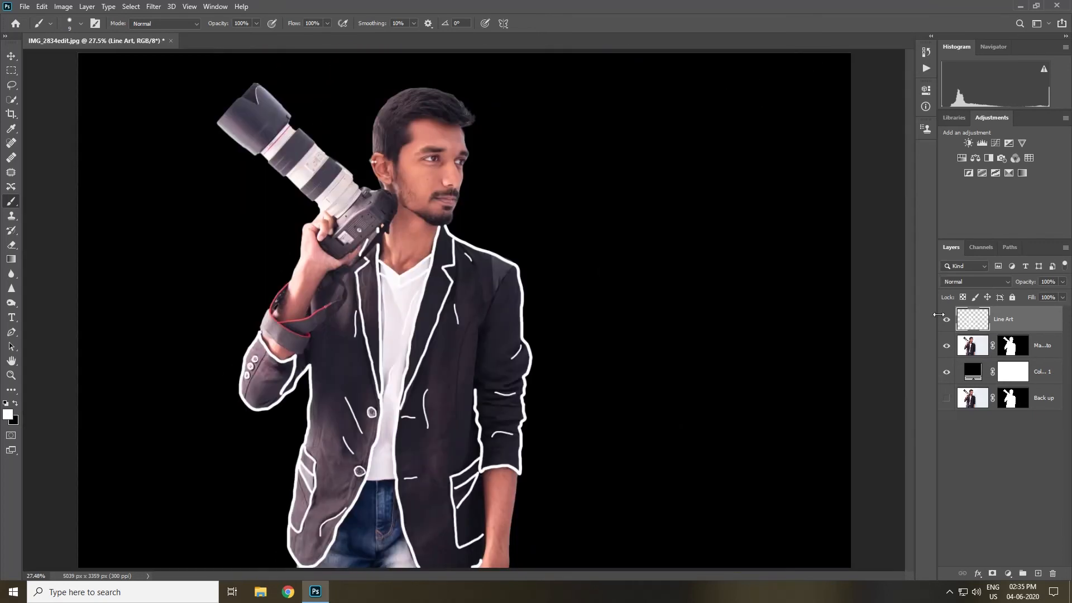
Preview the line art without the Main Photo layer, restore that layer's visibility and select its layer mask.
click(946, 346)
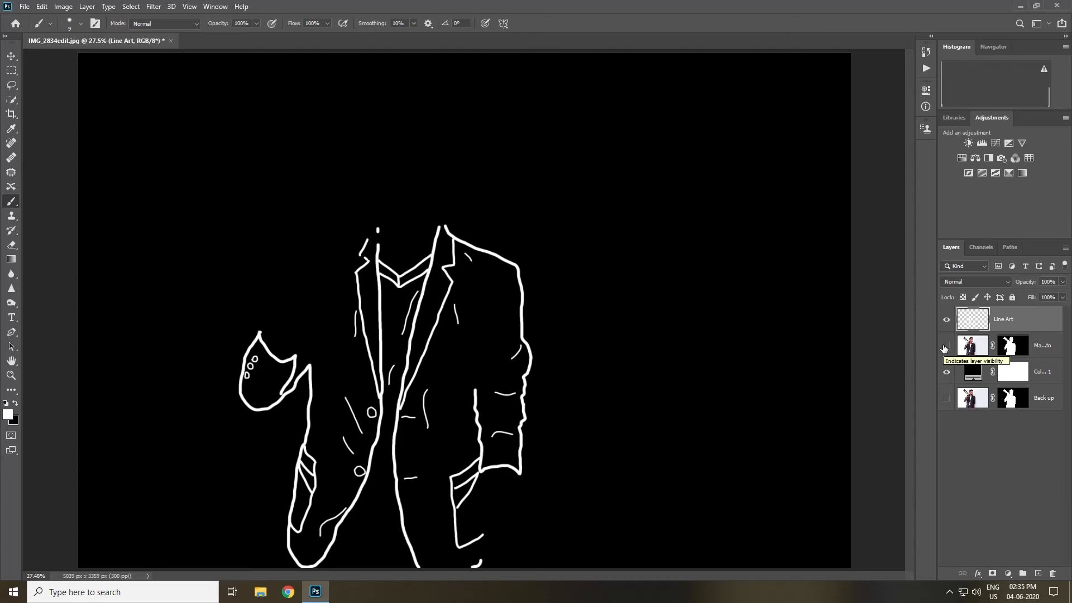
click(945, 346)
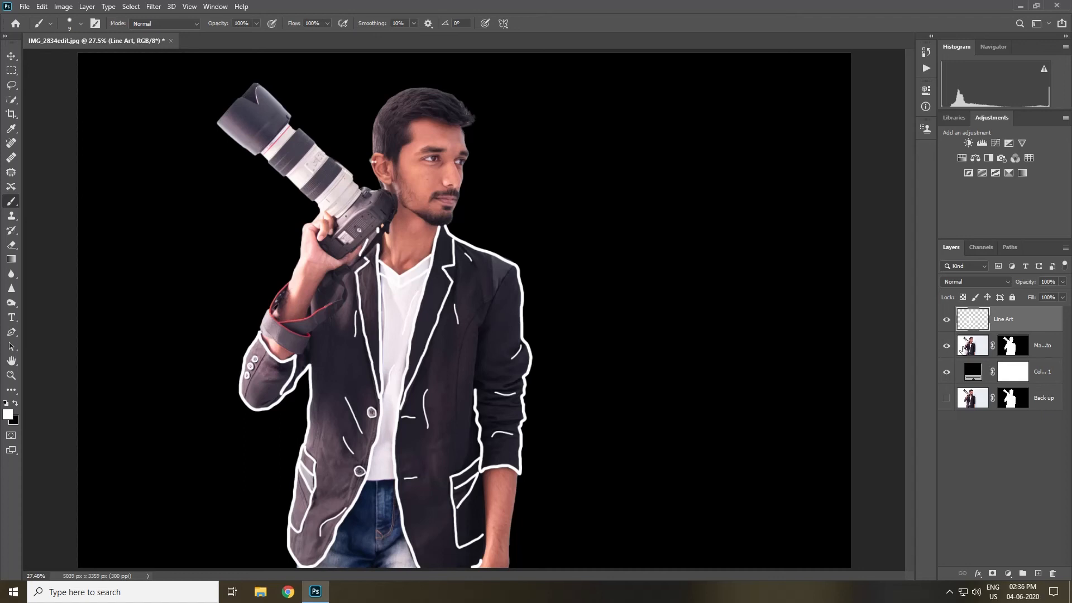
click(970, 350)
click(1023, 349)
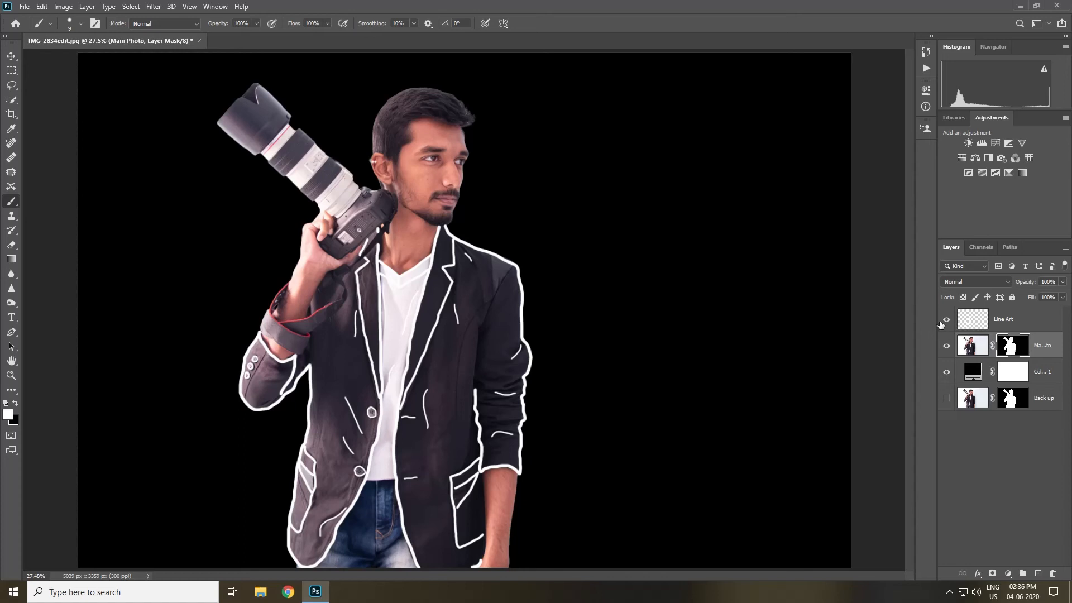
Paint black on the Main Photo mask to hide the jacket front and the lowered arm's sleeve.
click(16, 403)
key(bracketleft)
key(bracketleft)
mouse_move(415, 390)
mouse_down()
mouse_move(418, 416)
mouse_move(521, 411)
mouse_move(480, 403)
mouse_move(508, 313)
mouse_move(487, 274)
mouse_move(454, 260)
mouse_move(441, 333)
mouse_move(488, 401)
mouse_move(410, 406)
mouse_move(434, 433)
mouse_move(423, 445)
mouse_move(404, 446)
mouse_move(392, 414)
mouse_move(419, 463)
mouse_move(478, 429)
mouse_move(501, 454)
mouse_move(511, 435)
mouse_move(510, 458)
mouse_move(488, 477)
mouse_up()
Paint white on the mask to restore the lowered forearm's skin up to the outlined sleeve cuff.
click(16, 403)
key(bracketleft)
key(bracketleft)
mouse_move(497, 495)
mouse_down()
mouse_move(509, 486)
mouse_move(498, 483)
mouse_up()
scroll(498, 483, up, 5)
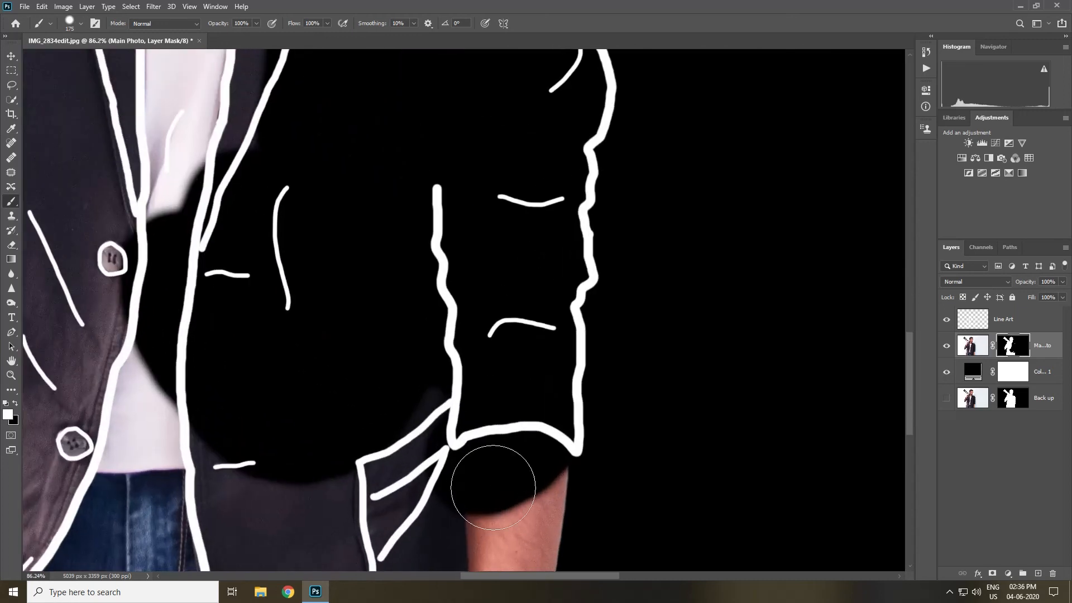
key(bracketleft)
key(bracketleft)
key(bracketleft)
key(bracketleft)
mouse_move(507, 439)
mouse_down()
mouse_move(539, 422)
mouse_move(464, 426)
mouse_move(529, 447)
mouse_move(464, 471)
mouse_move(514, 406)
mouse_up()
Paint black on the mask with a larger brush to hide the jeans, T-shirt and remaining jacket front.
key(ctrl+0)
key(x)
key(bracketright)
key(bracketright)
key(bracketright)
key(bracketright)
key(bracketright)
key(bracketright)
mouse_move(425, 503)
mouse_down()
mouse_move(313, 467)
mouse_move(390, 290)
mouse_up()
Hide the T-shirt collar along the V-neck line on the mask with a small brush, keeping the neck skin visible.
scroll(373, 234, up, 5)
key(bracketleft)
key(bracketleft)
key(bracketleft)
key(bracketleft)
key(bracketleft)
key(bracketleft)
key(bracketleft)
key(bracketleft)
key(bracketleft)
key(bracketleft)
mouse_move(463, 391)
mouse_down()
mouse_move(542, 357)
mouse_move(614, 240)
mouse_move(394, 345)
mouse_move(412, 383)
mouse_up()
Hide the jacket lapel below the camera on the mask using a 25 px black brush.
key(bracketleft)
key(bracketleft)
key(bracketleft)
key(bracketleft)
drag(391, 335, 334, 558)
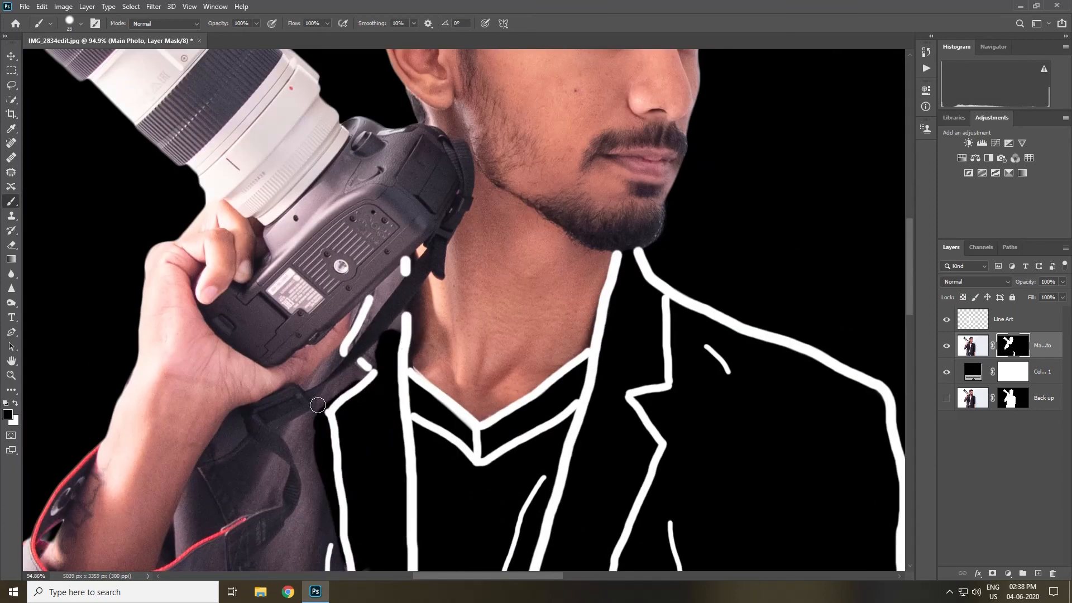
Hide the jacket fabric around the camera strap and the raised hand with fine black strokes on the mask.
mouse_move(322, 411)
mouse_down()
mouse_move(396, 322)
mouse_move(352, 376)
mouse_move(349, 347)
mouse_move(390, 280)
mouse_move(354, 379)
mouse_move(340, 351)
mouse_up()
mouse_move(335, 390)
mouse_down()
mouse_move(416, 246)
mouse_move(368, 324)
mouse_move(387, 342)
mouse_move(386, 279)
mouse_move(433, 224)
mouse_up()
mouse_move(318, 273)
mouse_down()
mouse_move(416, 267)
mouse_move(386, 309)
mouse_move(307, 335)
mouse_move(378, 283)
mouse_move(374, 290)
mouse_up()
key(bracketright)
mouse_move(304, 421)
mouse_down()
mouse_move(327, 400)
mouse_move(362, 240)
mouse_up()
mouse_move(323, 341)
mouse_down()
mouse_move(334, 275)
mouse_move(240, 391)
mouse_move(149, 291)
mouse_move(137, 438)
mouse_up()
Enlarge the brush and paint out the raised arm's sleeve and shoulder fabric on the mask, keeping the strap and forearm.
key(bracketright)
key(bracketright)
key(bracketright)
key(bracketright)
key(bracketright)
key(bracketright)
key(bracketright)
key(bracketright)
drag(168, 335, 229, 455)
mouse_move(363, 475)
mouse_down()
mouse_move(447, 318)
mouse_move(391, 368)
mouse_up()
Clean up the mask by painting out the leftover clothing along the lowered forearm.
scroll(399, 396, down, 6)
scroll(530, 330, up, 8)
mouse_move(554, 251)
mouse_down()
mouse_move(562, 387)
mouse_move(549, 561)
mouse_up()
scroll(540, 565, down, 8)
scroll(540, 565, up, 8)
scroll(540, 566, down, 8)
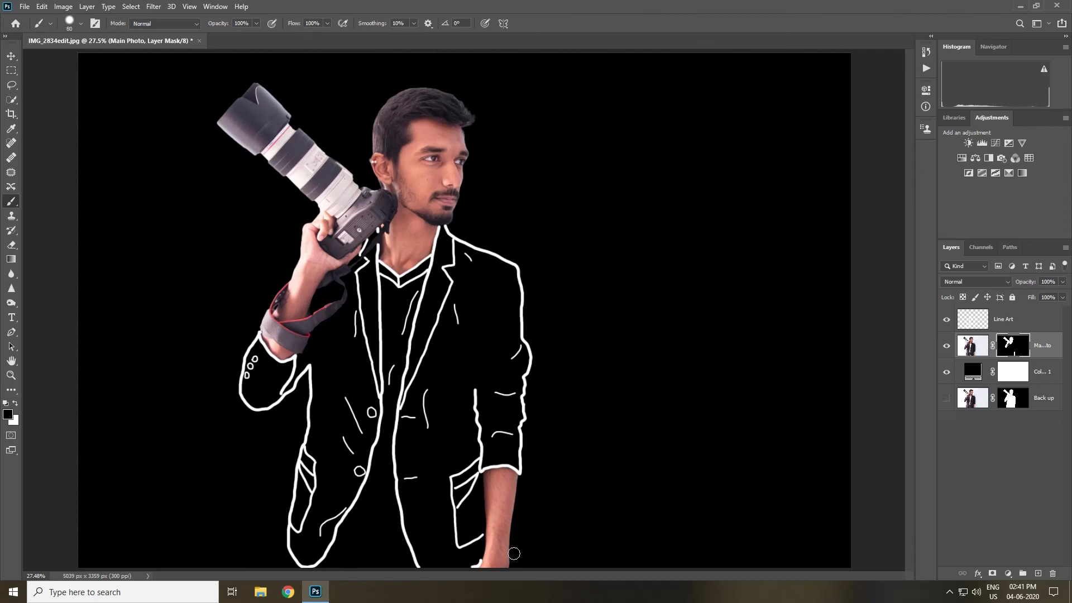